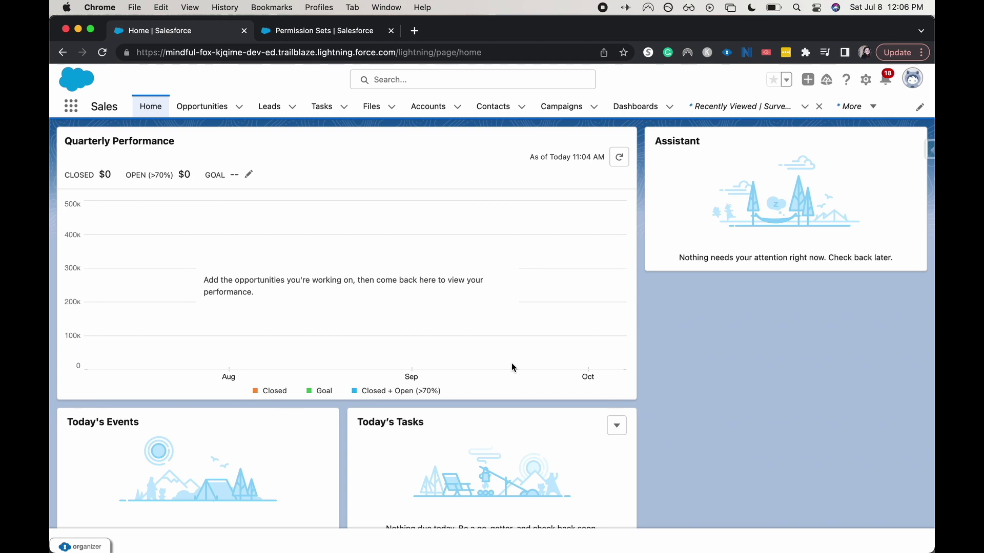
Step: Search the permission set's settings for 'survey' and confirm Salesforce Surveys Advanced Features is enabled
key("ctrl+Tab")
left_click(327, 226)
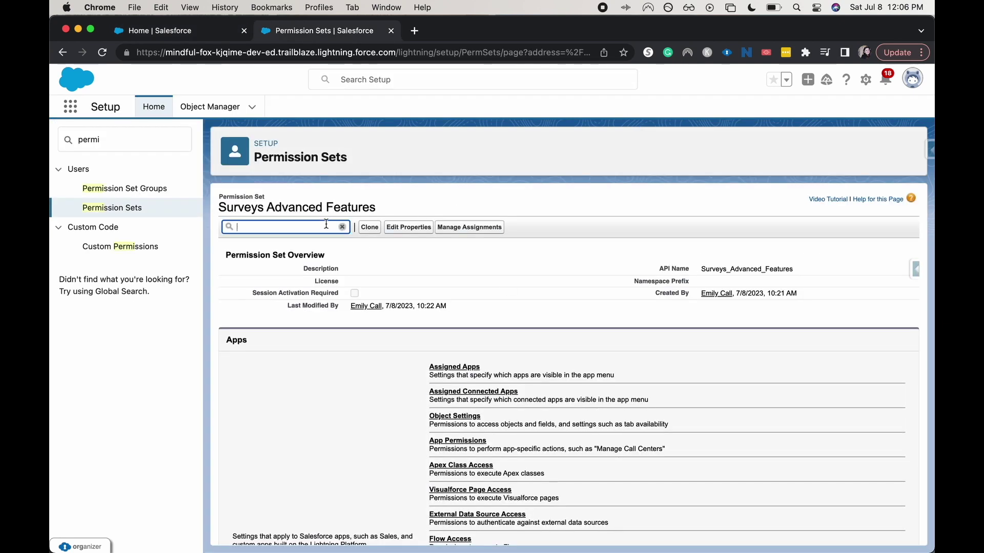
type("survey")
left_click(283, 317)
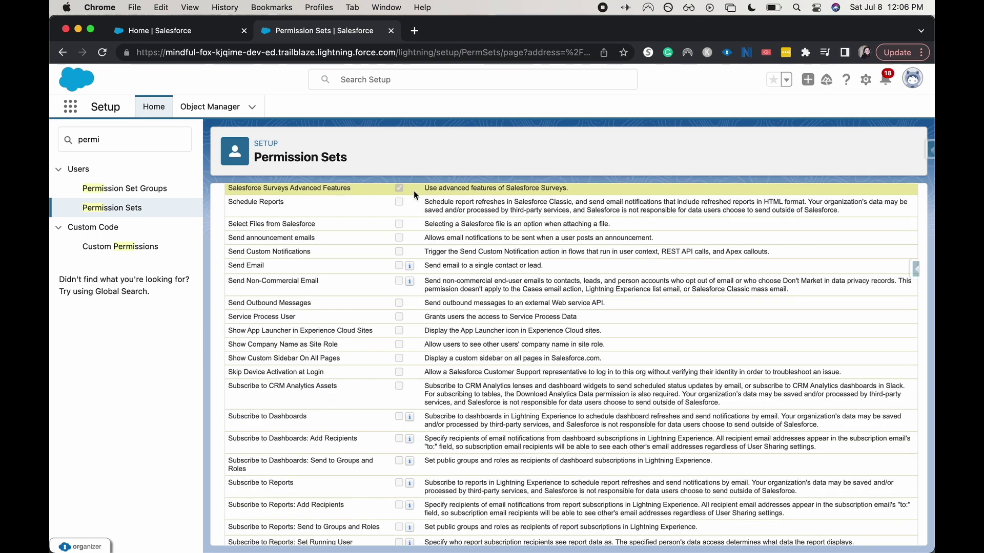
Step: Find Surveys through the App Launcher and open the Customer Satisfaction Survey Template's latest version
key("ctrl+shift+Tab")
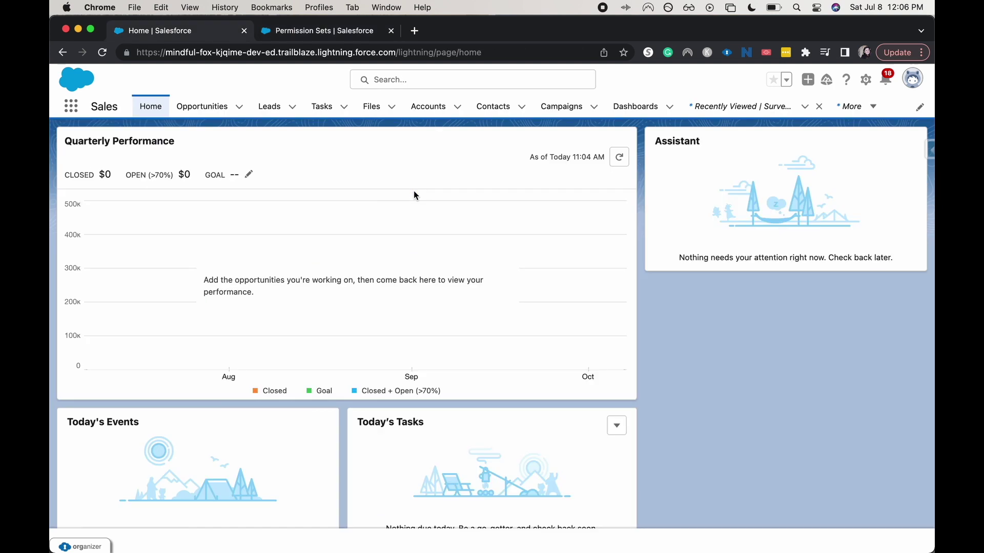
left_click(71, 106)
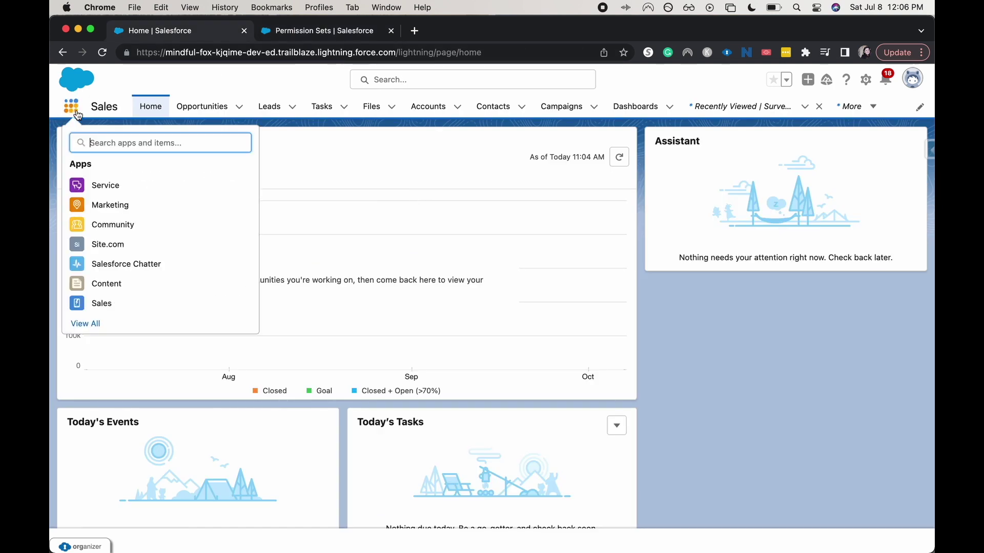
type("surveys")
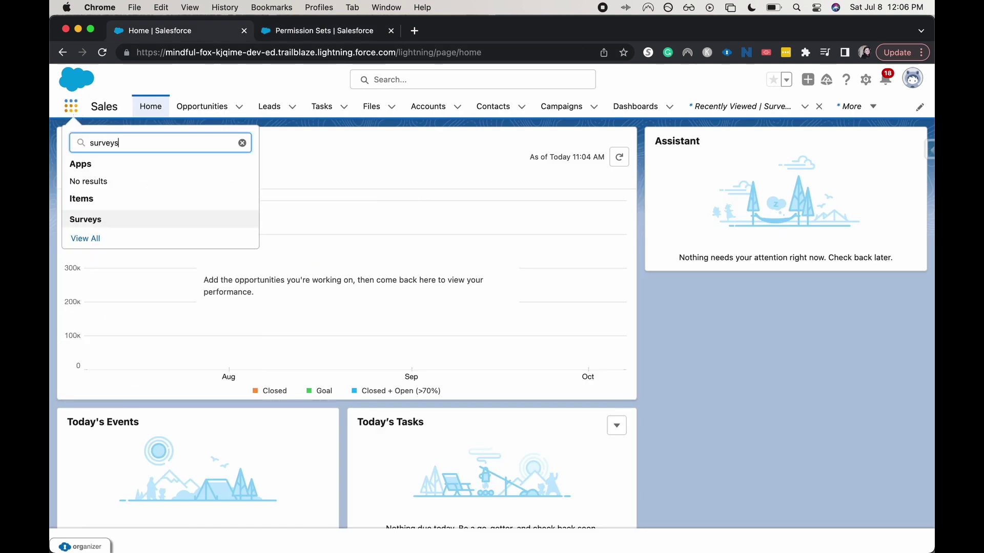
left_click(76, 229)
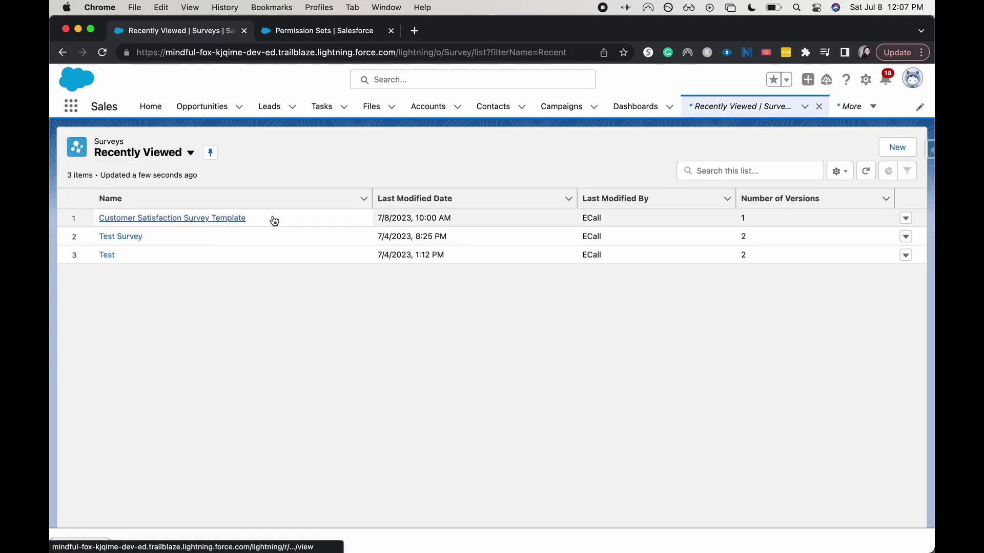
left_click(906, 236)
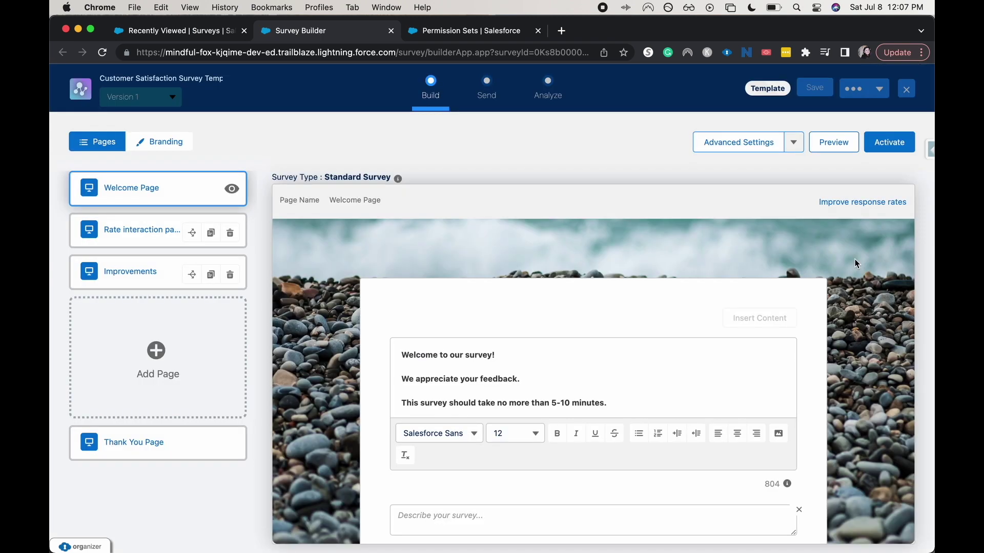
Step: Add a new survey page and rename it from Page 3 to 'Matrix Question'
left_click(163, 349)
left_click(374, 204)
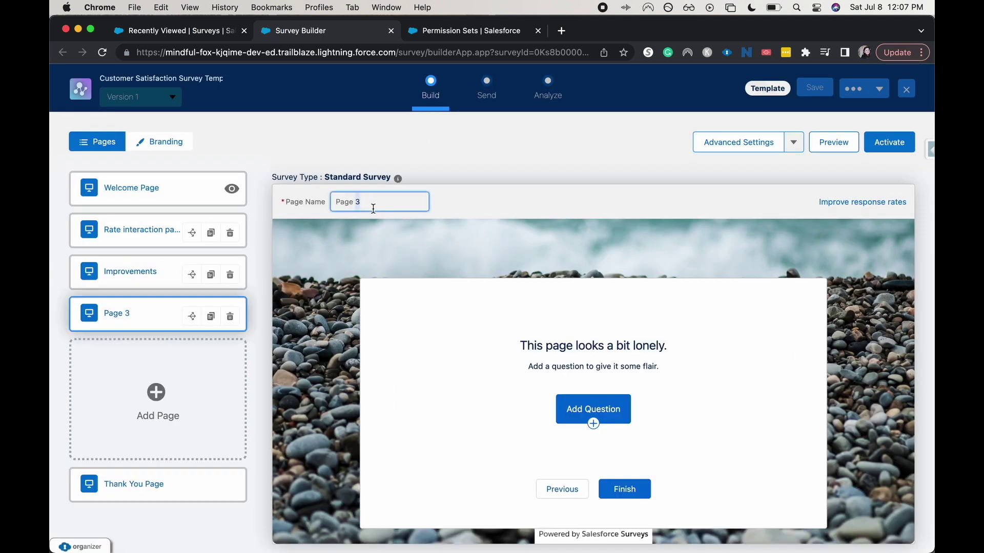
key("BackSpace")
key("BackSpace")
key("BackSpace")
key("BackSpace")
key("BackSpace")
key("BackSpace")
type("Matrix Question")
left_click(528, 269)
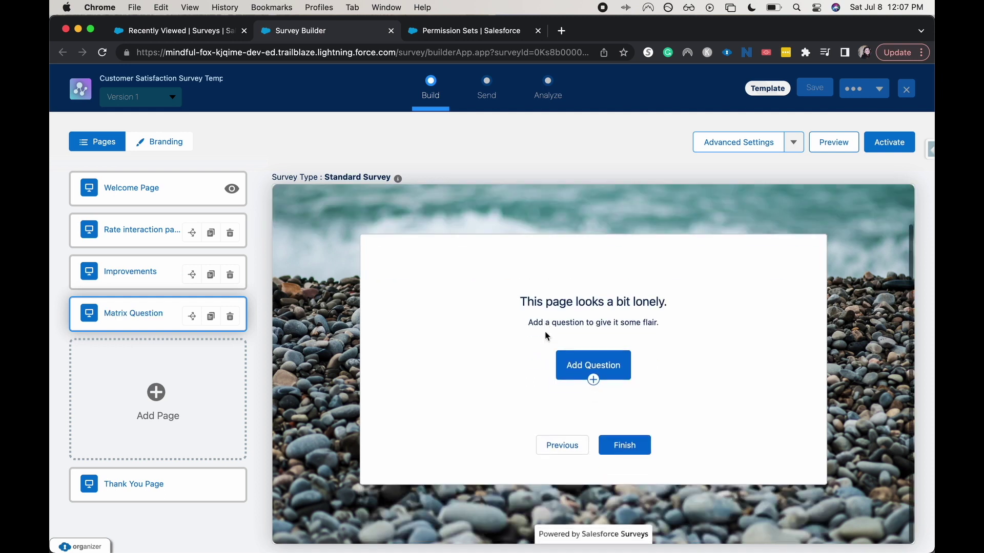
Step: Add a Matrix question to the page with the text 'Please rate the following'
left_click(566, 362)
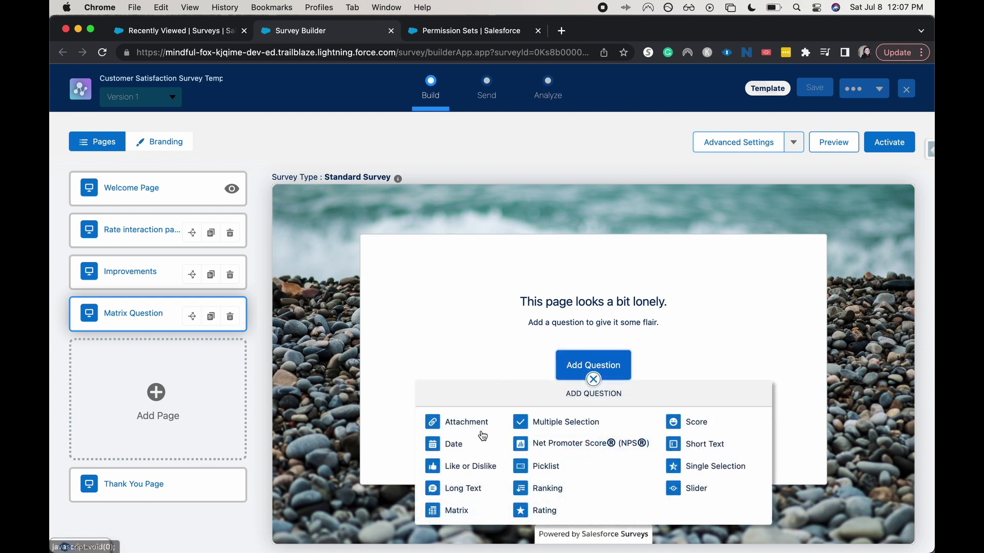
left_click(453, 510)
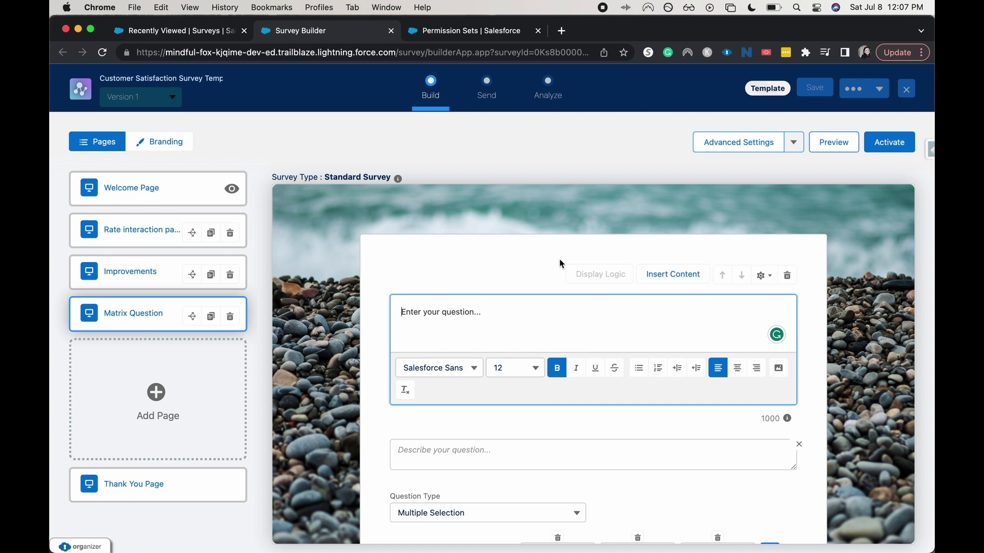
type("Please rate the following")
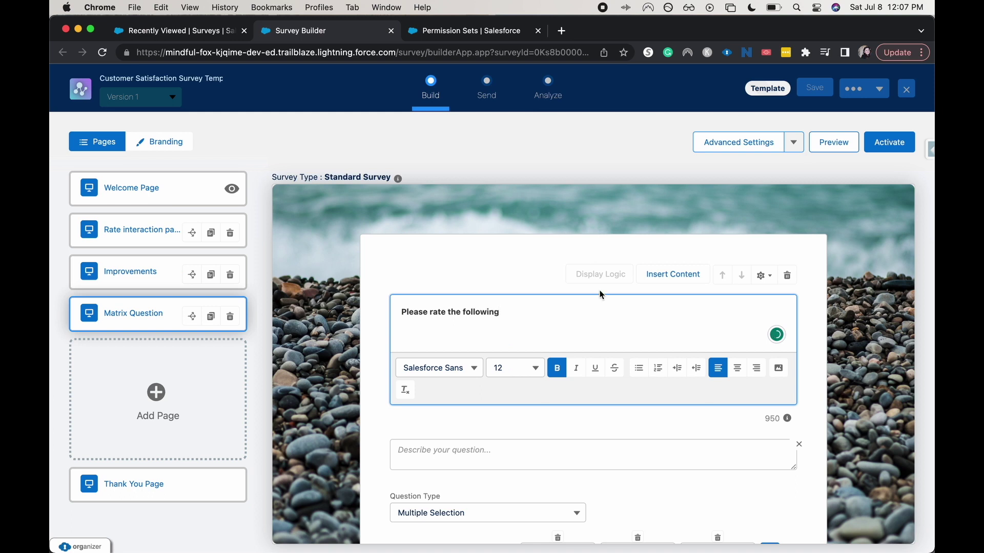
scroll(594, 314, "down", 5)
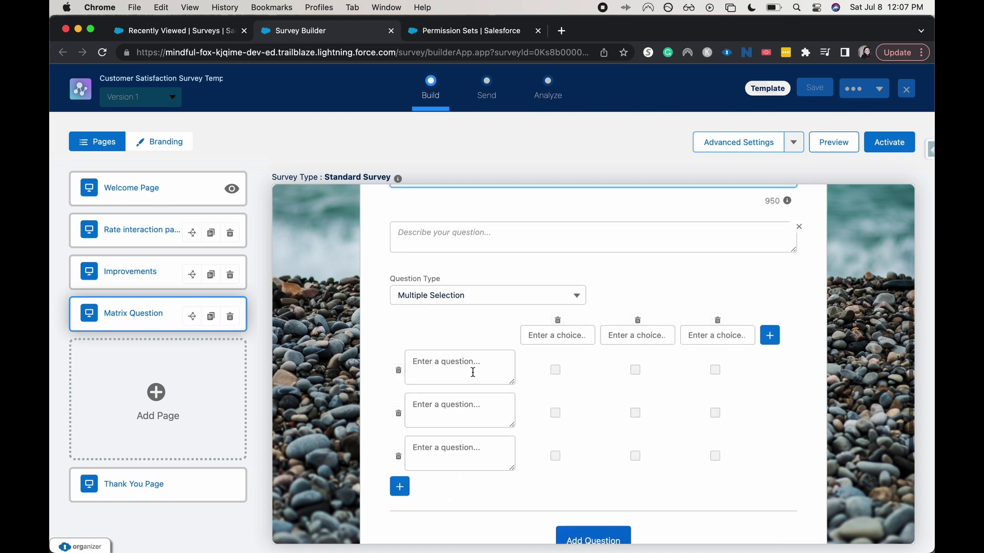
Step: Label the matrix answer columns Dissatisfied, Neutral and Satisfied, keeping only those three columns
left_click(521, 343)
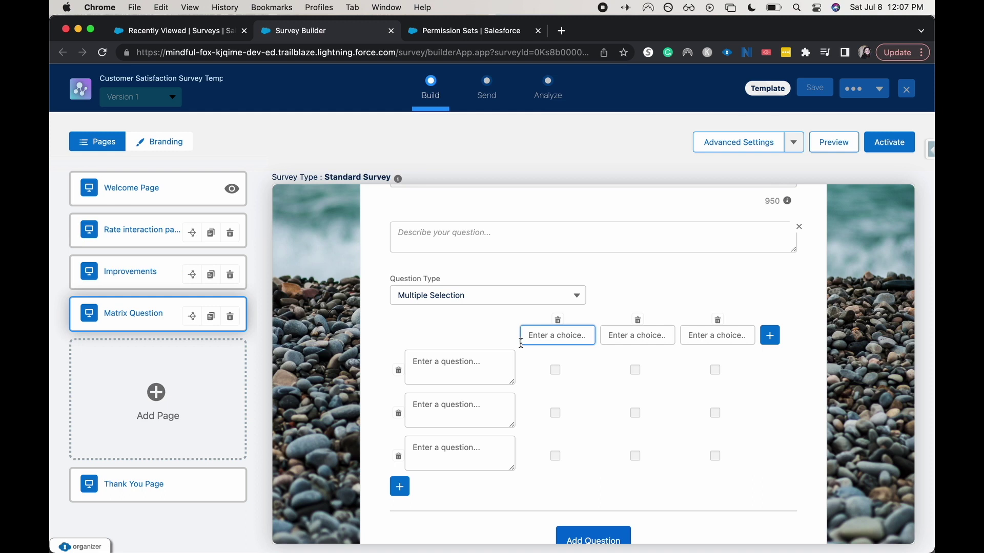
type("Dissatisfied")
key("Tab")
key("Tab")
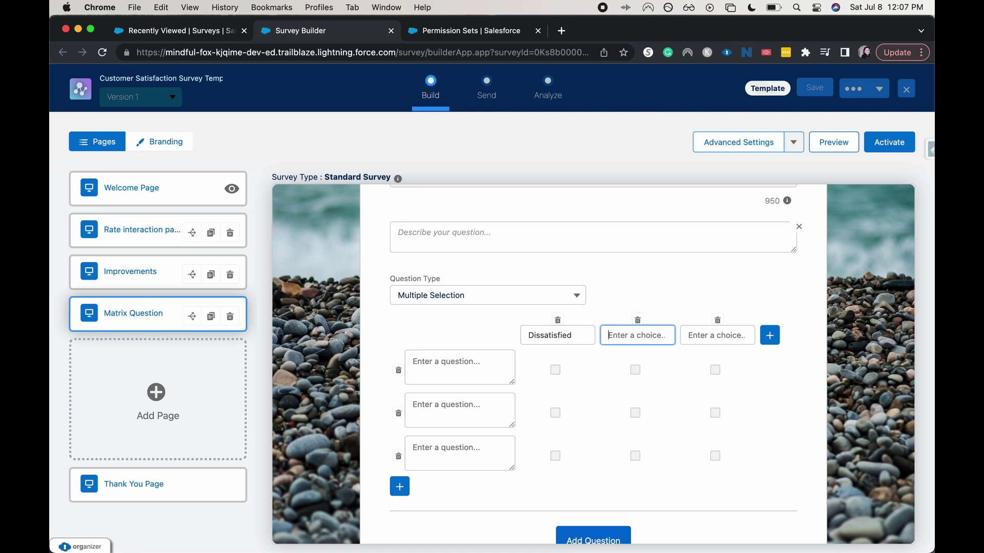
type("Neutral")
key("Tab")
key("Tab")
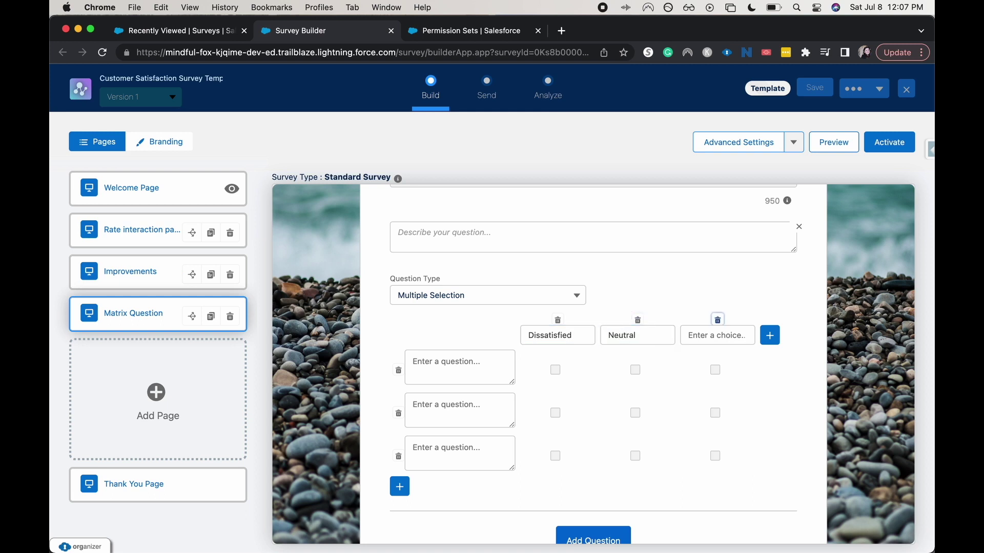
type("Sat")
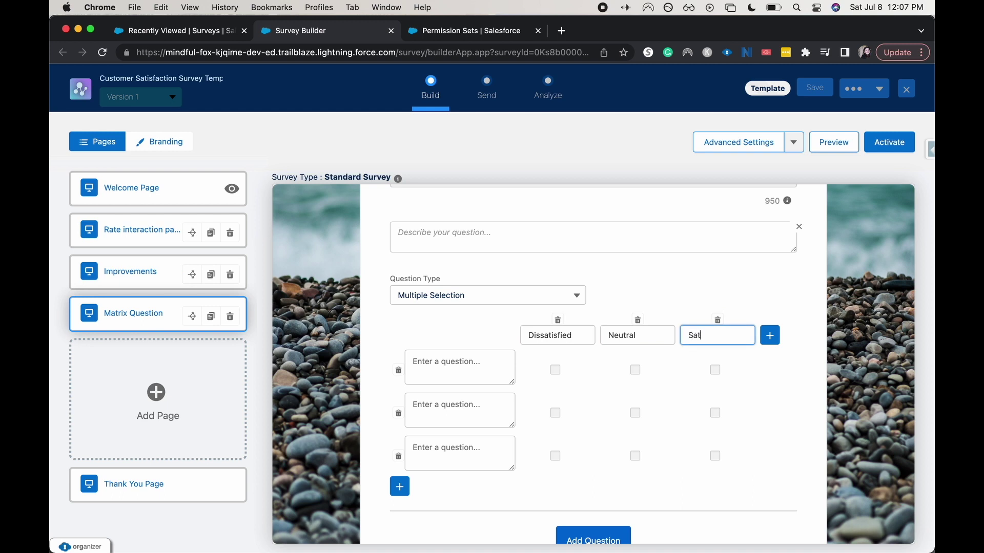
type("isfied")
left_click(718, 287)
left_click(770, 334)
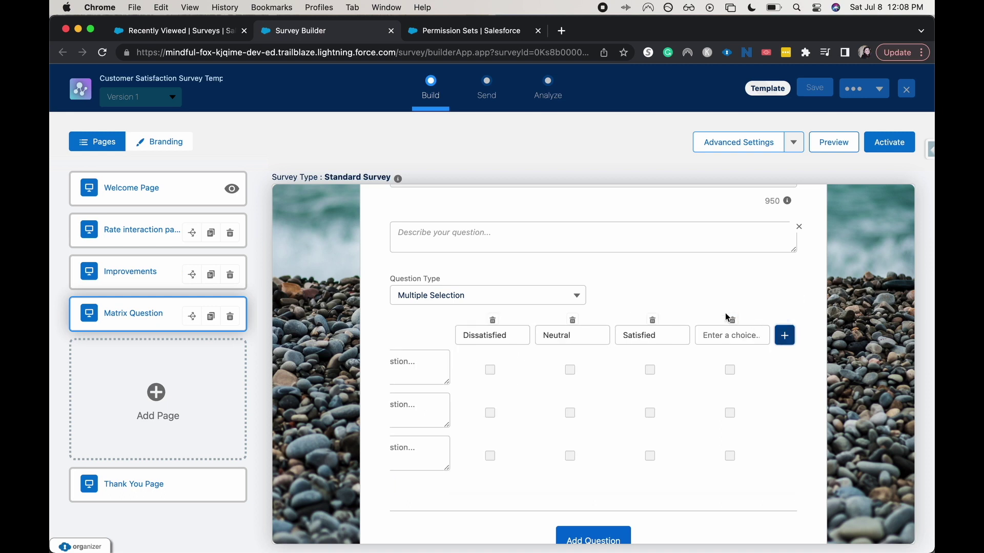
left_click(727, 319)
left_click(502, 293)
Step: Set the matrix to Single Selection and enter the first row, 'Please rate your satisfaction with our product'
left_click(473, 321)
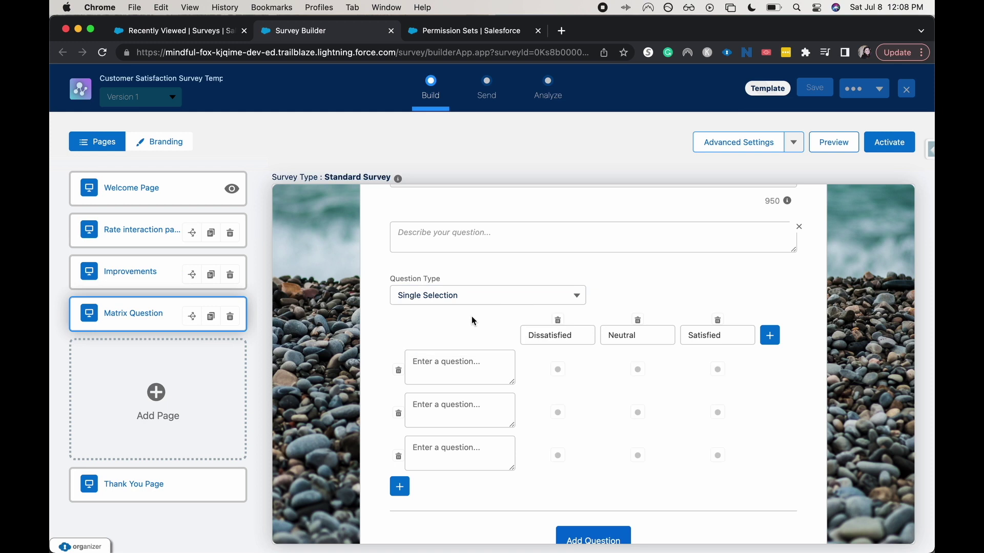
left_click(435, 362)
type("Pl")
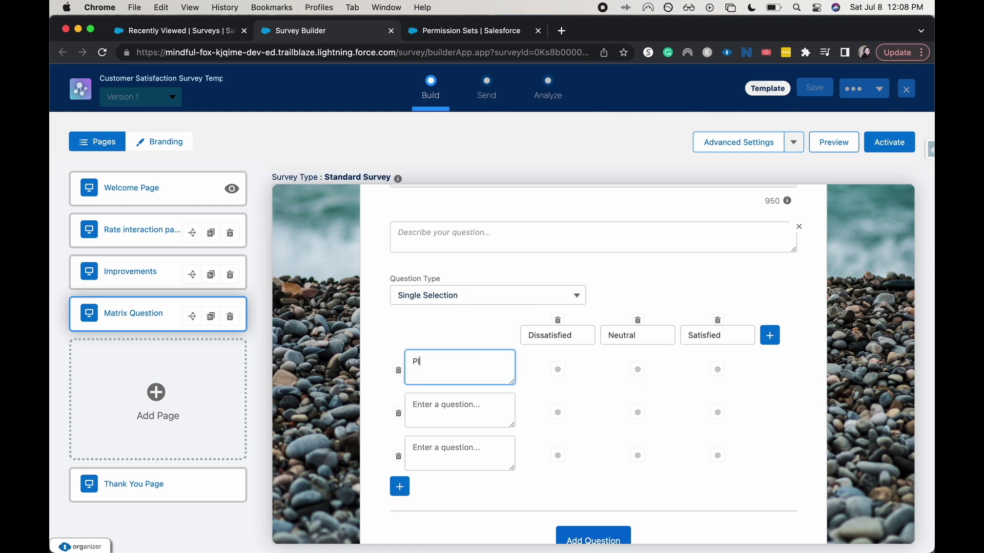
type("ease rate your sastisfaction with")
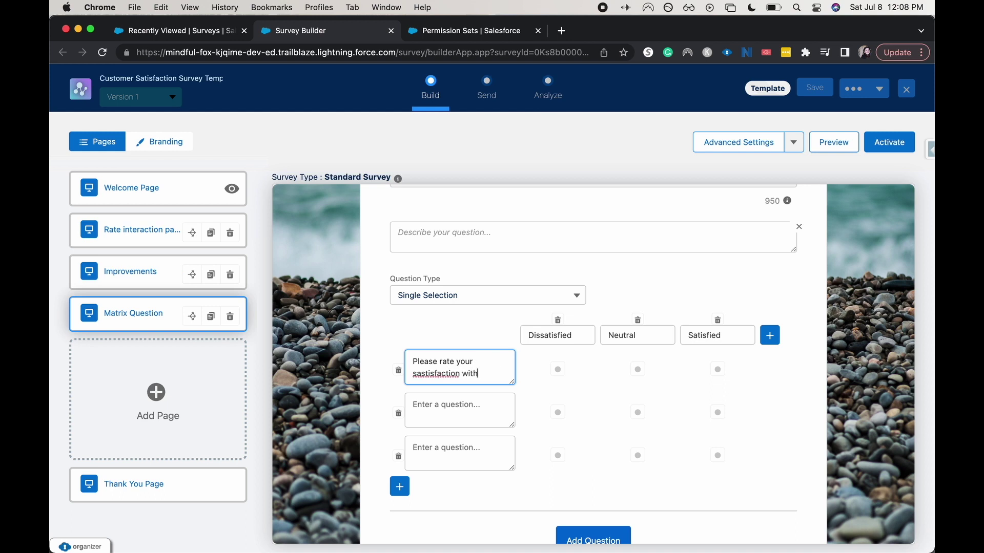
type(" our product")
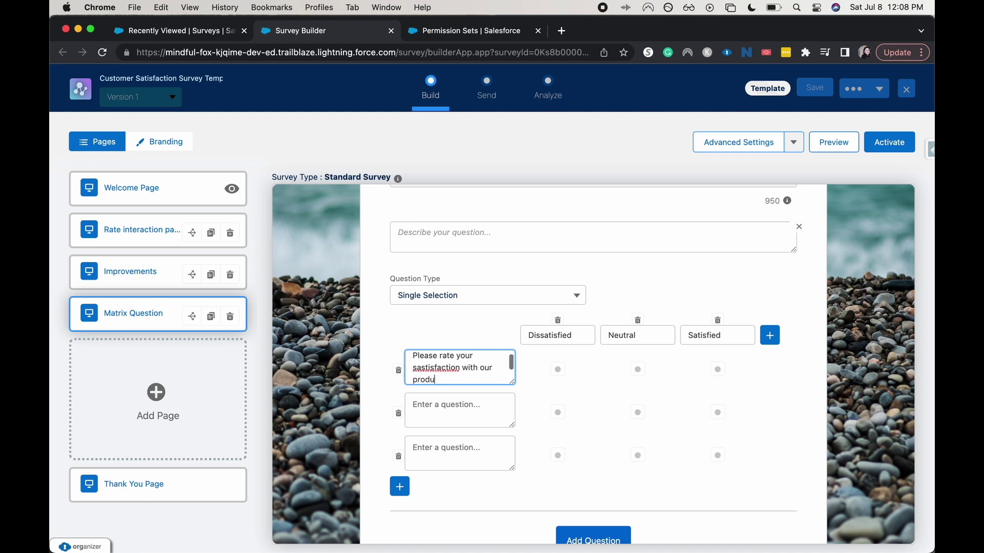
right_click(423, 364)
left_click(451, 259)
Step: Enter the remaining rows asking to rate satisfaction with our team and our brand
left_click(442, 403)
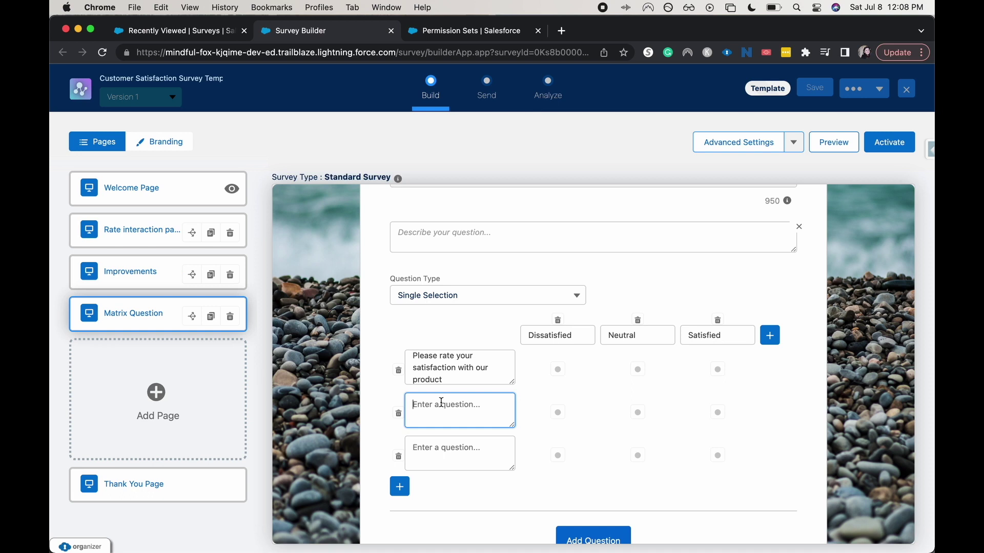
type("Please rate your satisfaction with our team")
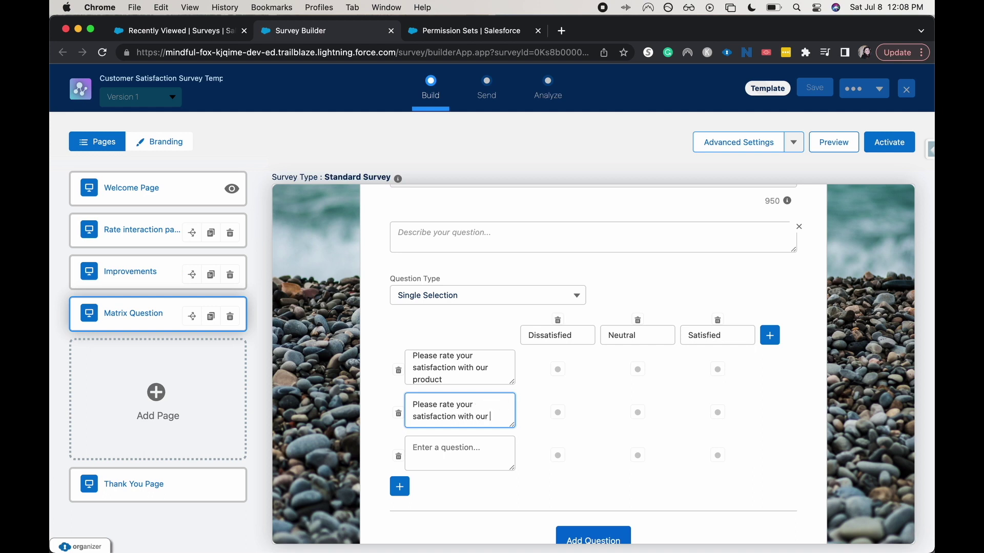
left_click(446, 450)
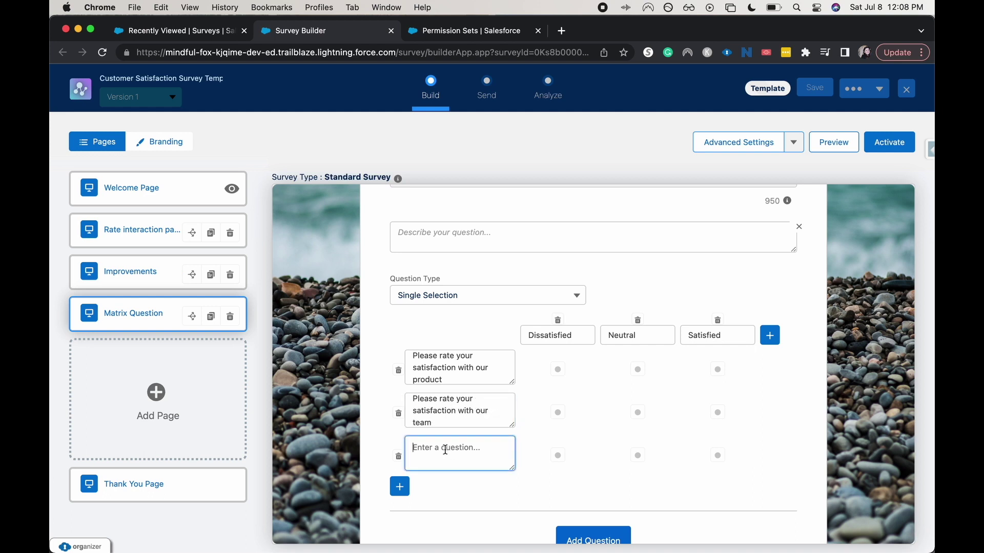
scroll(445, 449, "down", 1)
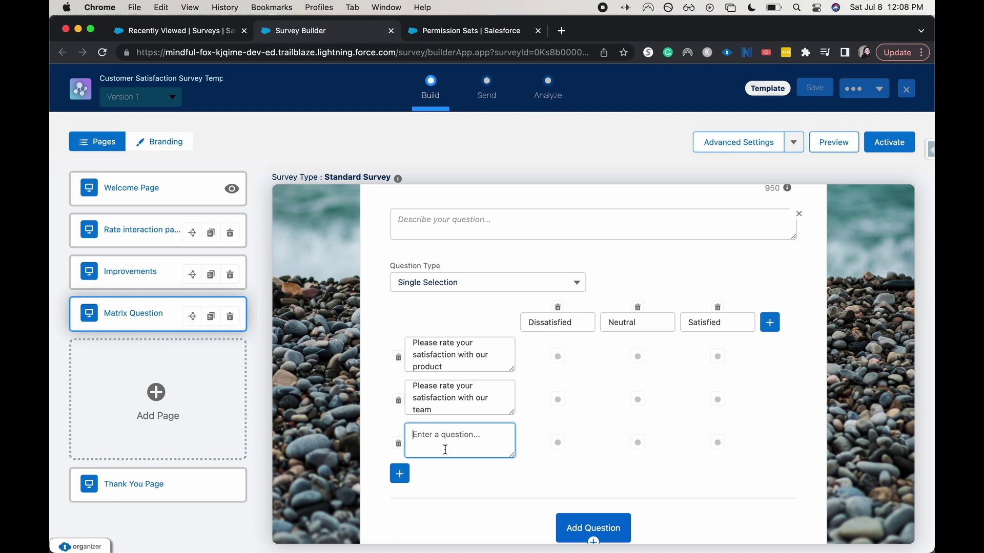
type("Please rate your satisfaction wit")
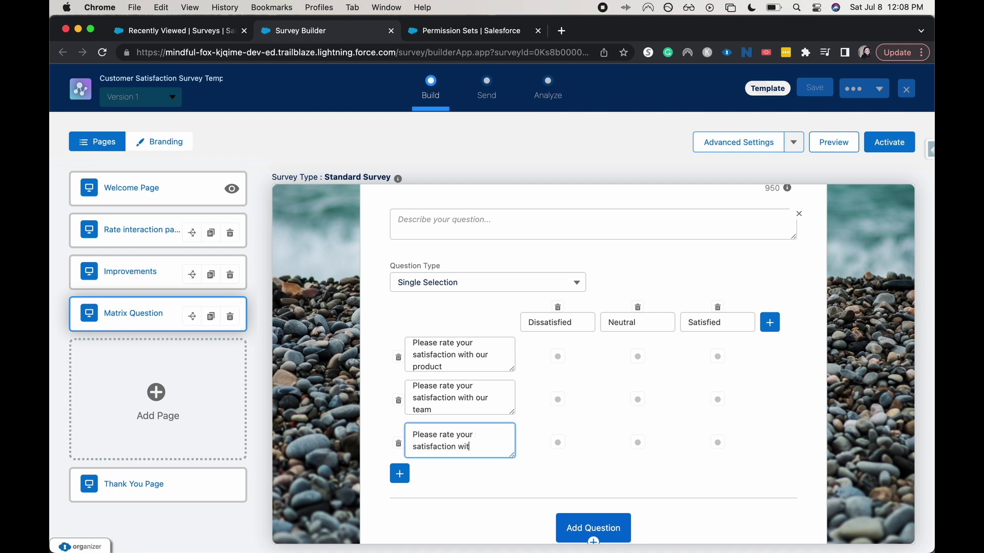
type("h our brand")
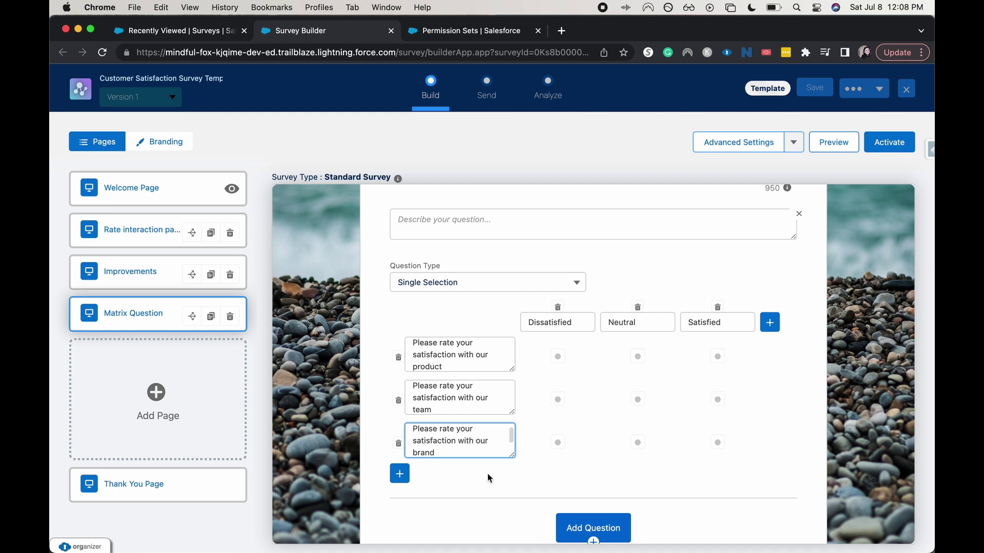
left_click(489, 478)
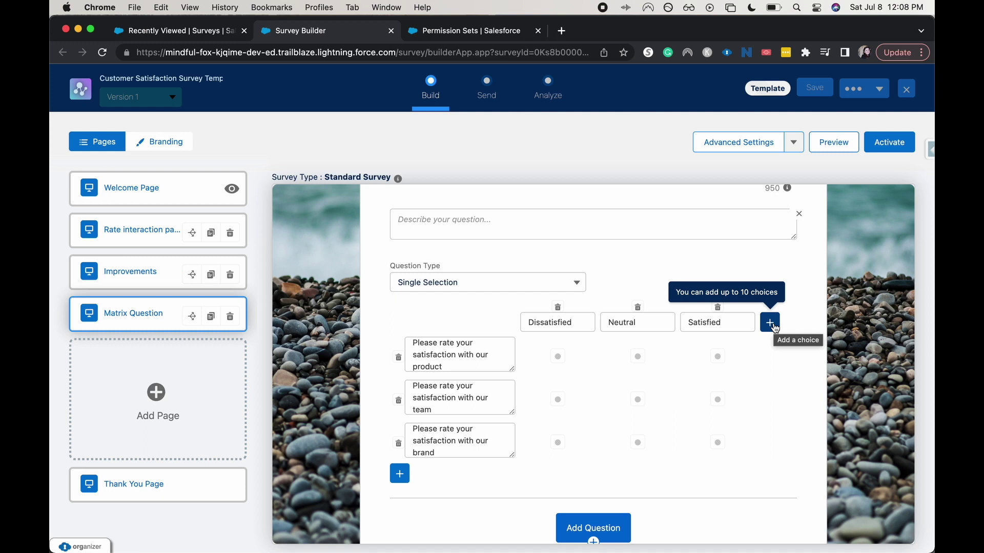
Step: Remove the empty fourth matrix row and save the survey with three rated rows
left_click(400, 475)
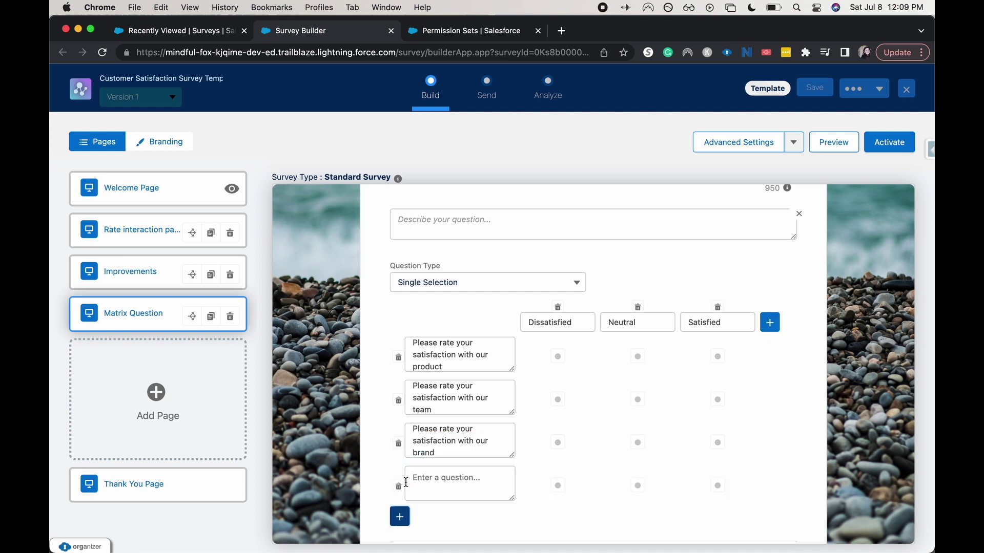
scroll(438, 487, "down", 3)
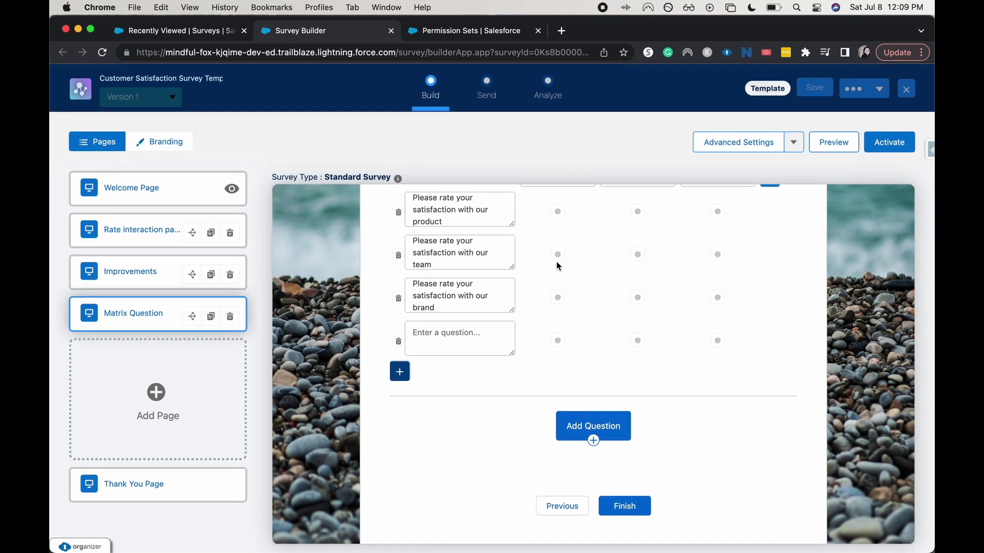
scroll(554, 288, "up", 2)
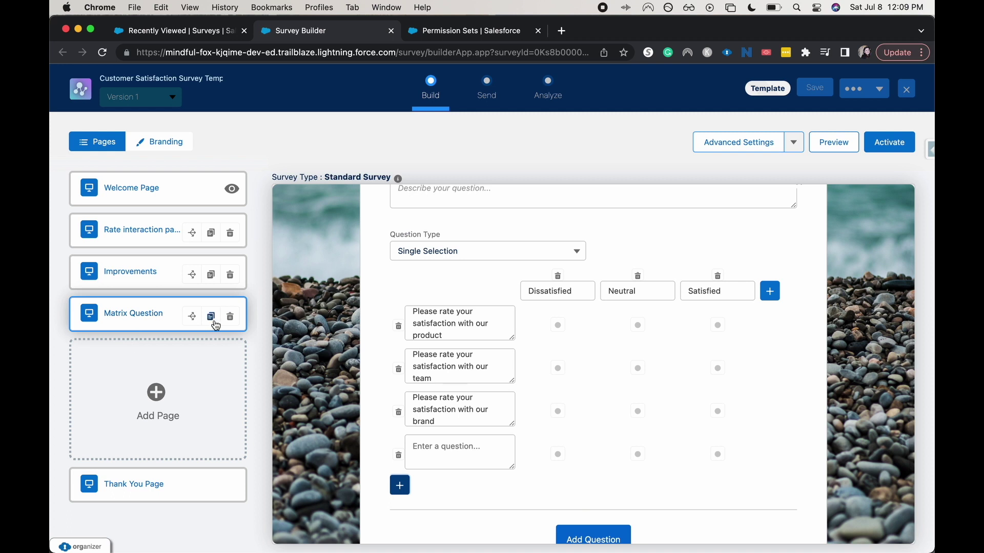
left_click(815, 88)
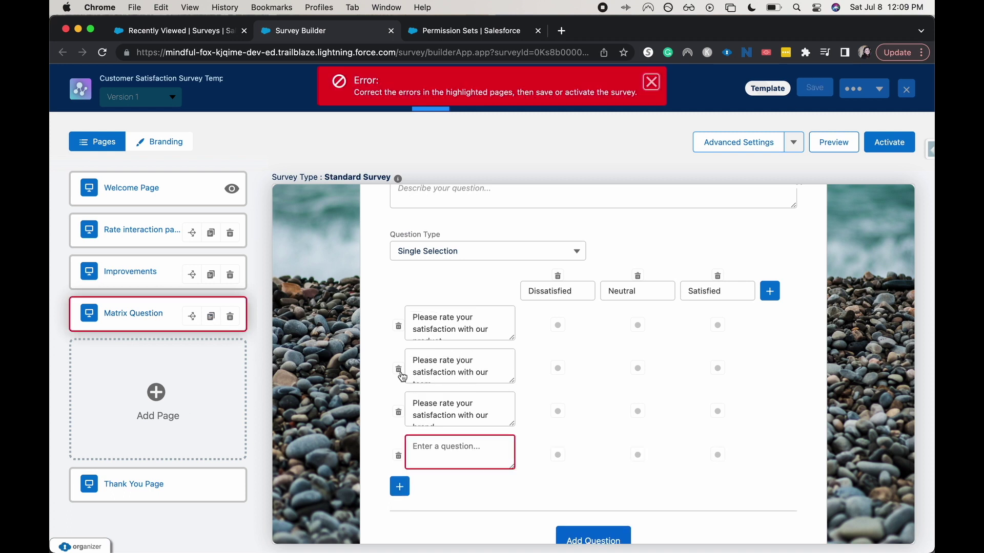
left_click(399, 455)
left_click(814, 88)
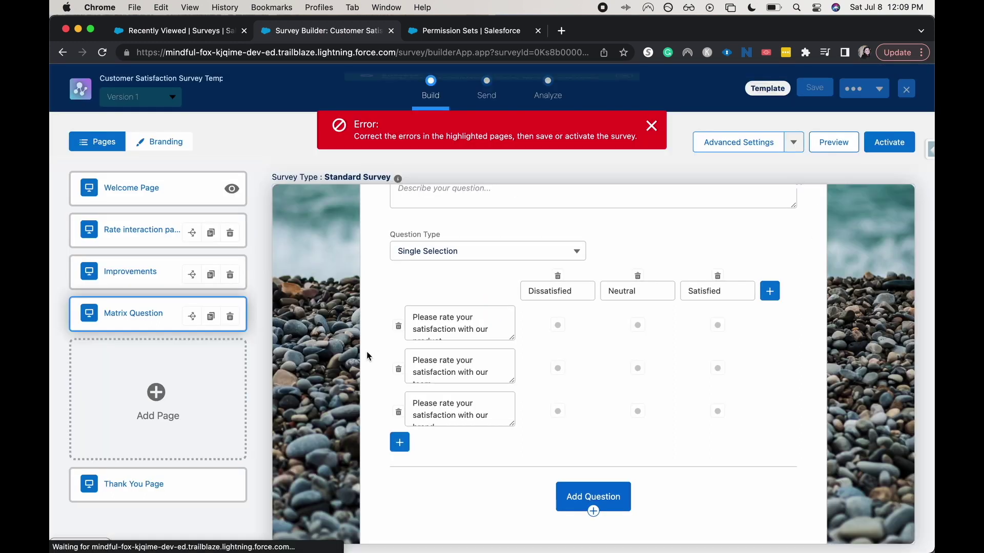
Step: Duplicate the Matrix Question page and view the resulting Copy of Matrix Question
left_click(212, 318)
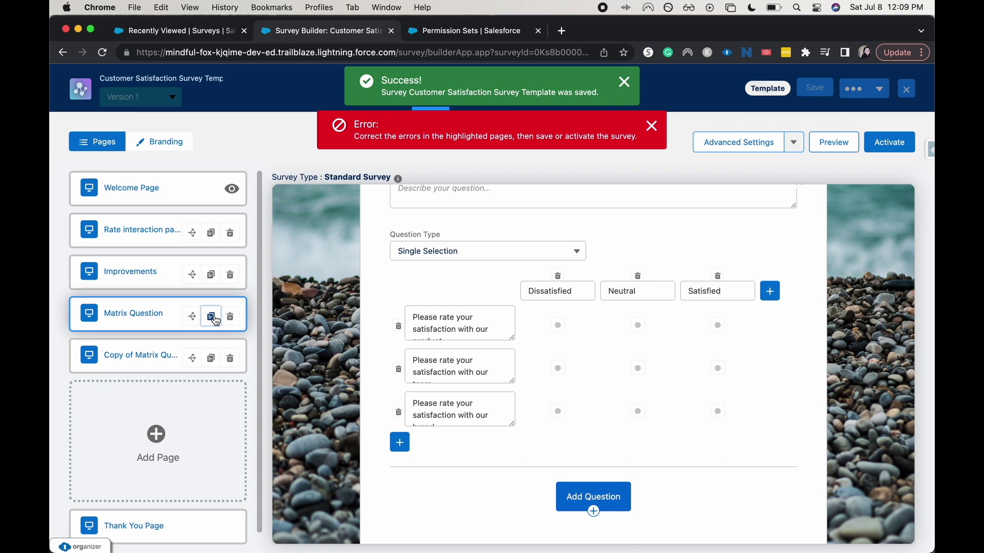
left_click(148, 363)
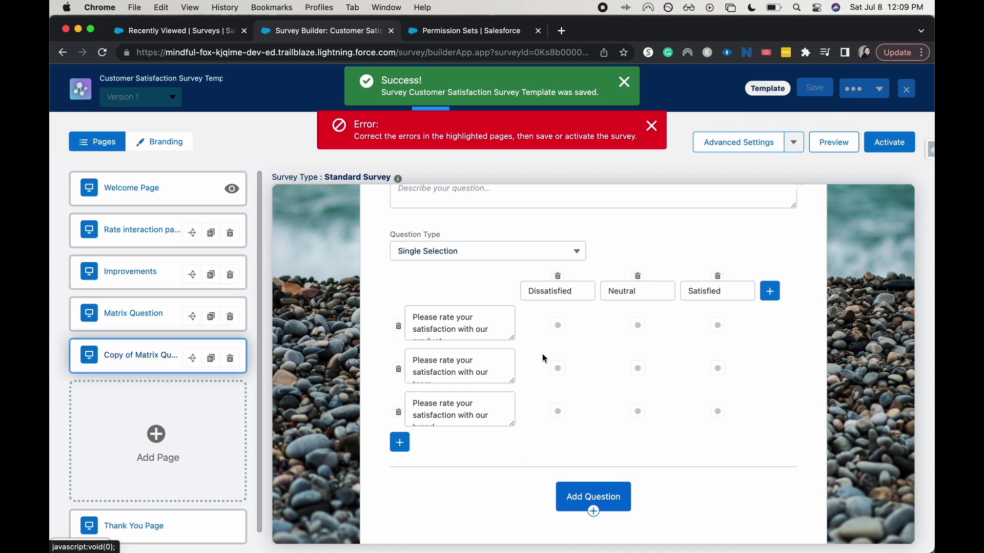
scroll(542, 354, "down", 5)
scroll(481, 301, "up", 3)
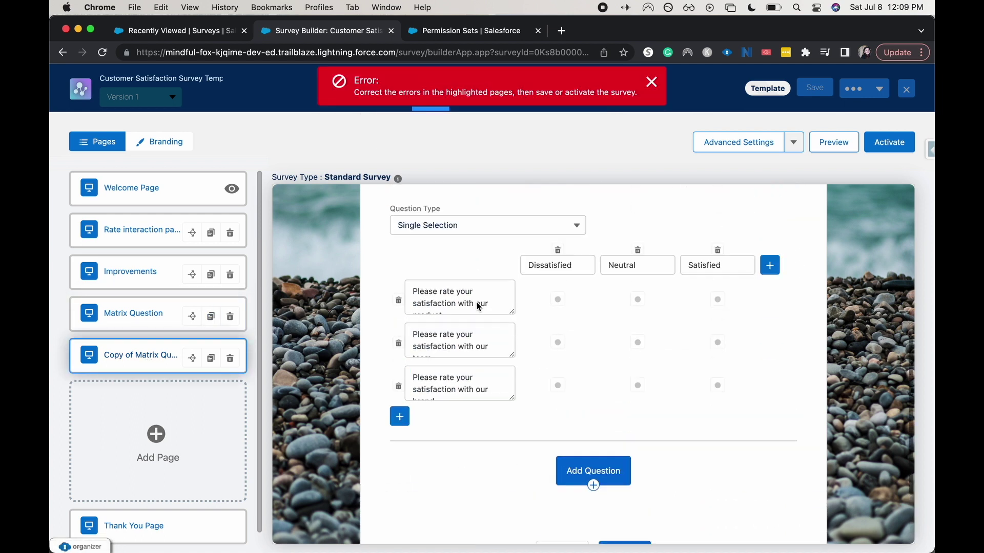